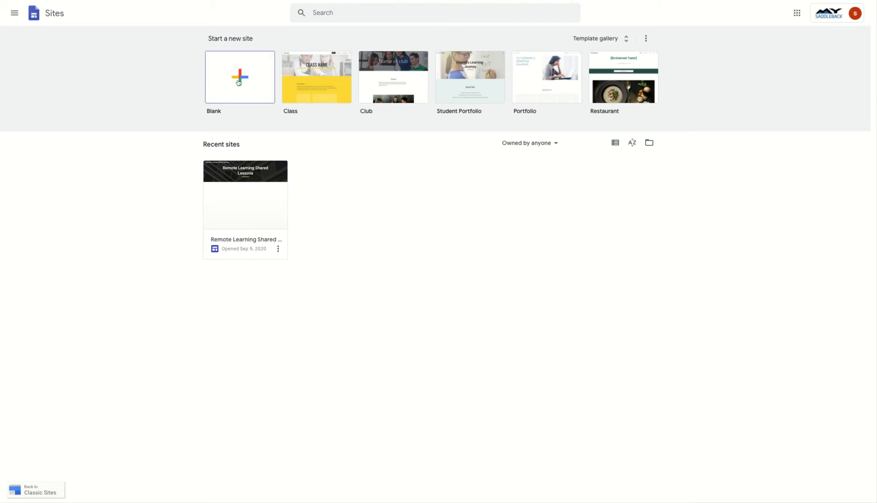
Create a blank site and name it as the teacher's website, using the teacher's title and surname
left_click(239, 82)
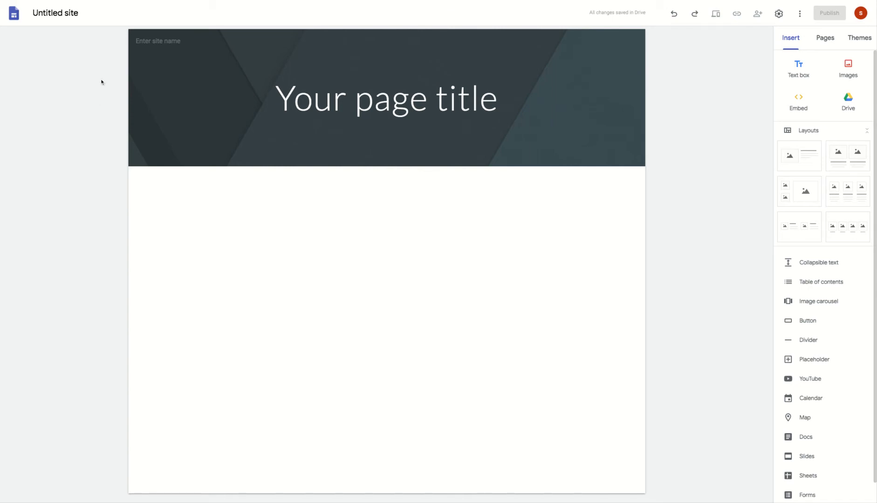
left_click(95, 17)
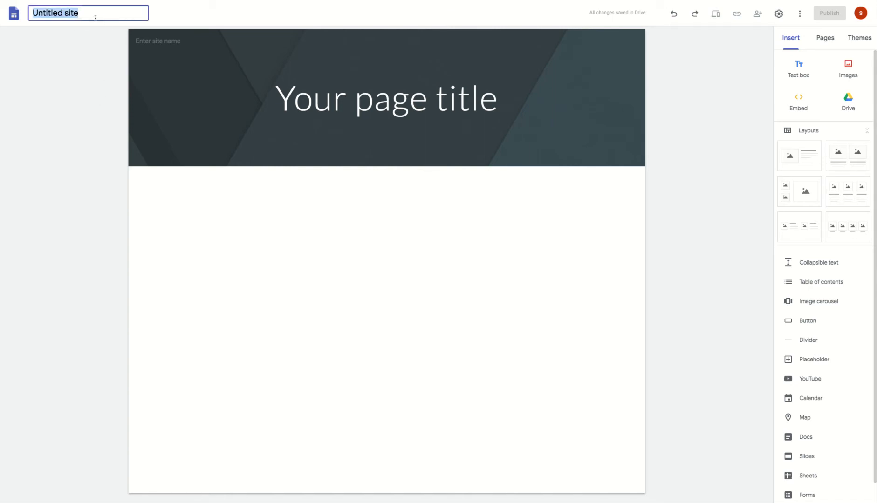
type("Mrs. ")
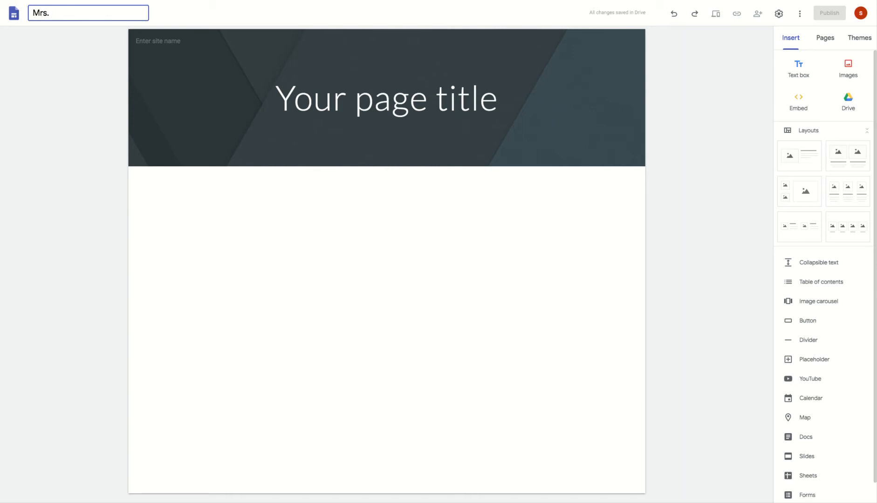
type("Smith's Website")
key("Return")
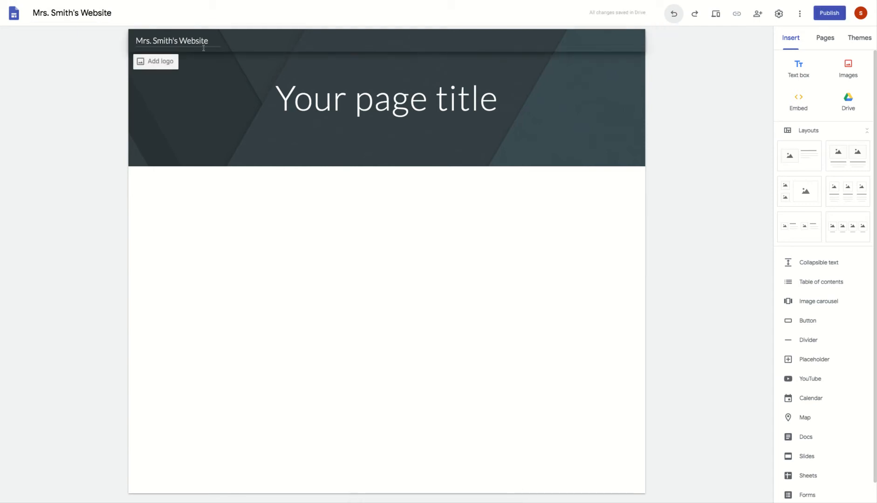
Replace the placeholder page title in the home page header with "Our Classroom Website"
left_click(383, 107)
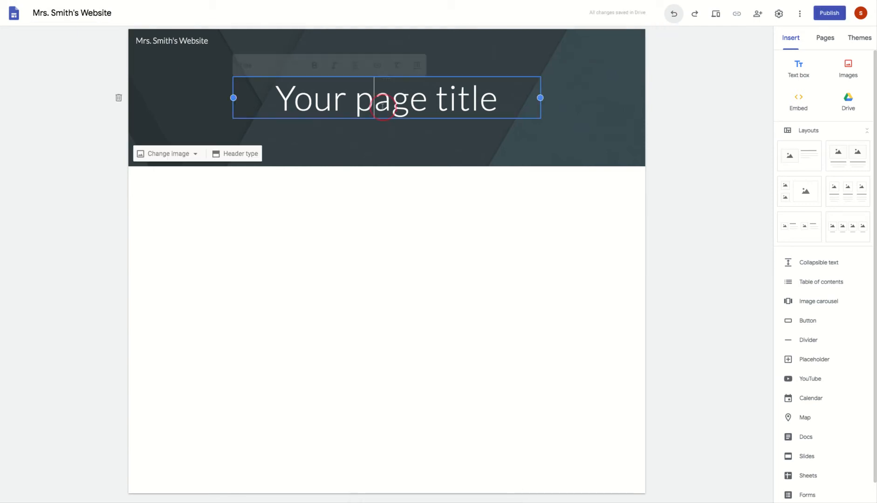
left_click_drag(383, 107, 229, 97)
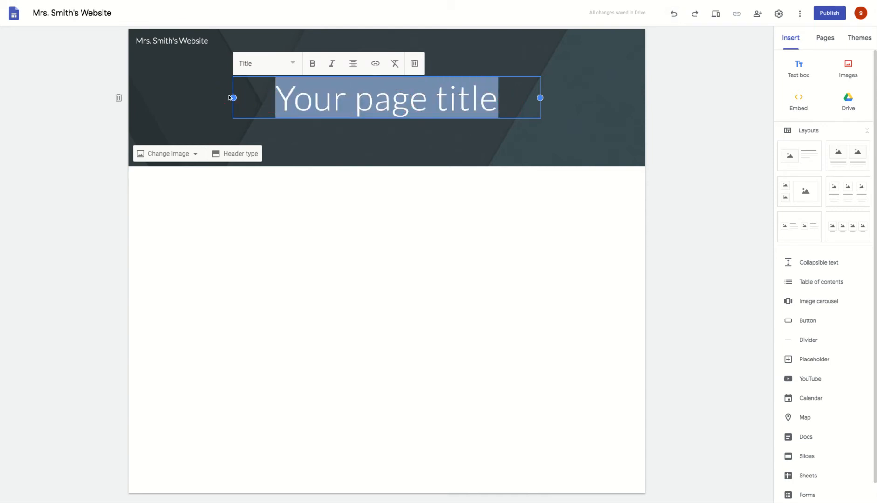
type("Our Cla")
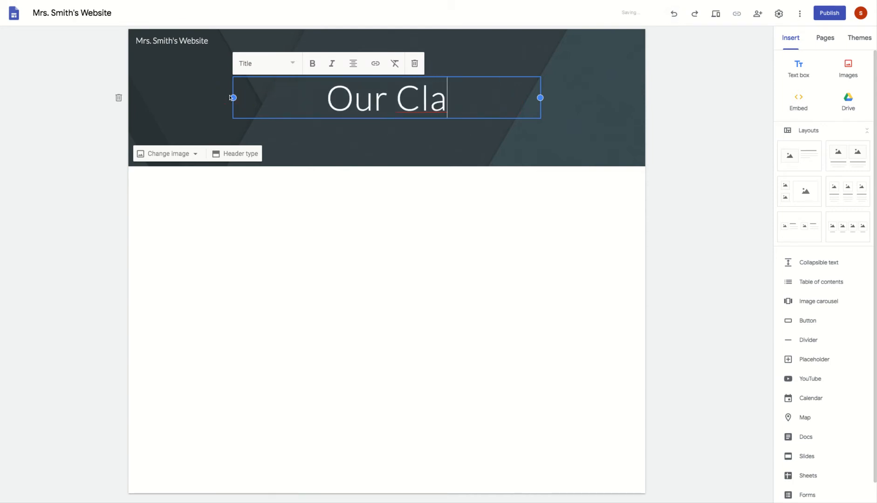
type("ssroom ")
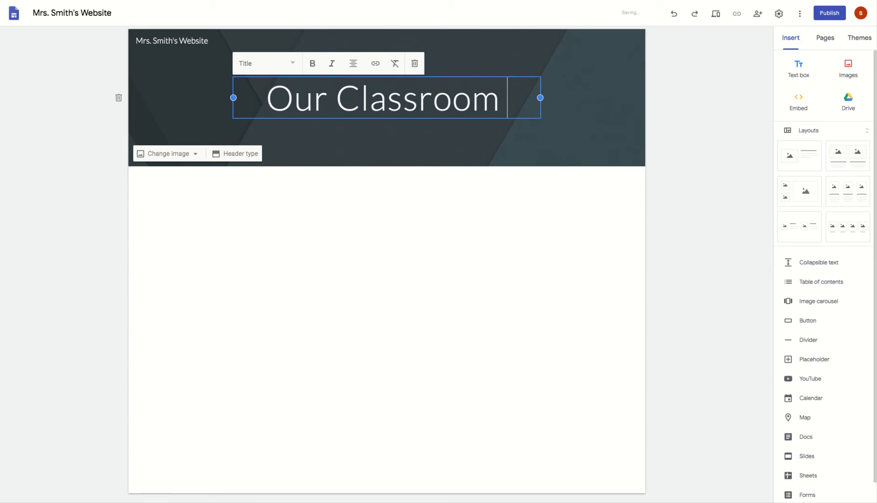
type("Website")
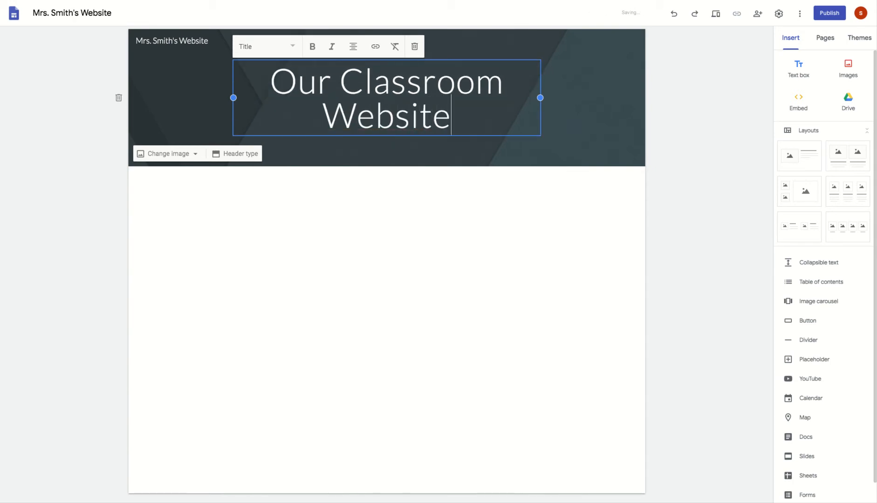
left_click(406, 204)
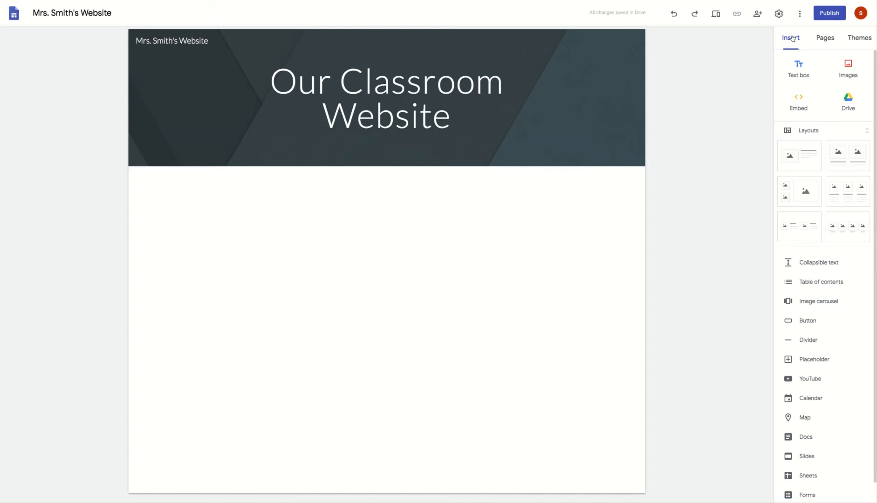
Try the Heavy font style on the site's Simple theme
left_click(825, 38)
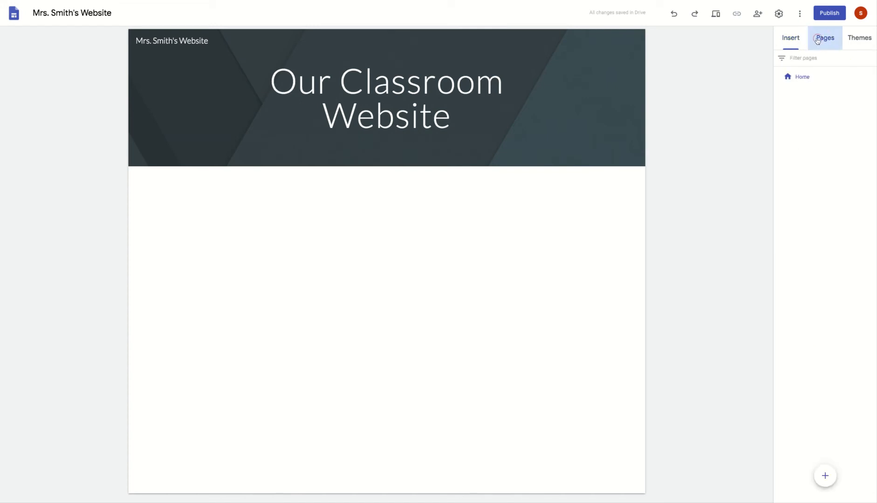
left_click(852, 39)
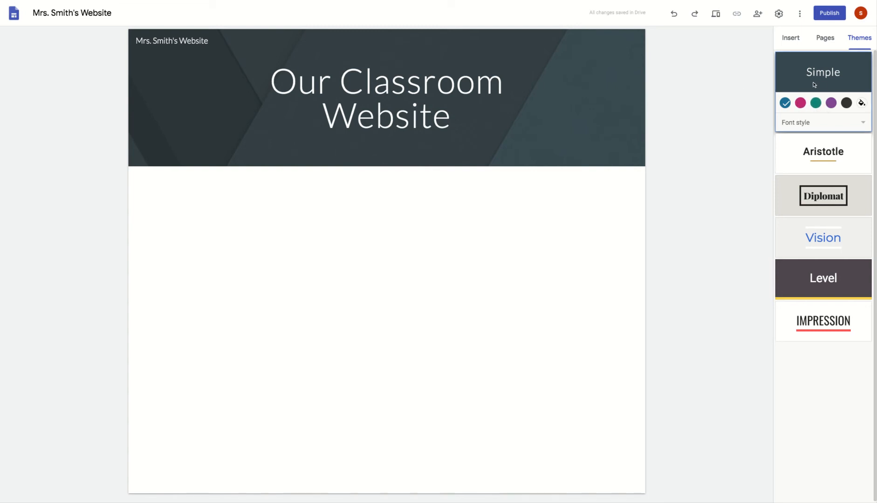
left_click(802, 123)
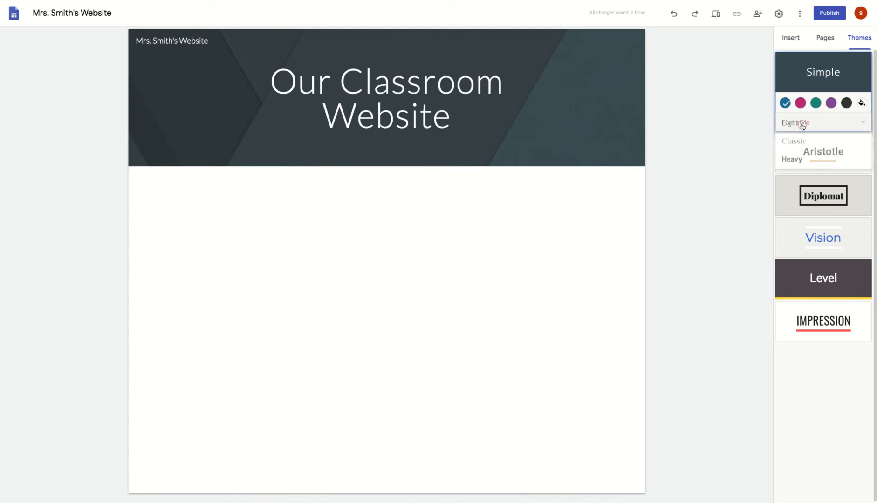
left_click(804, 159)
left_click(805, 124)
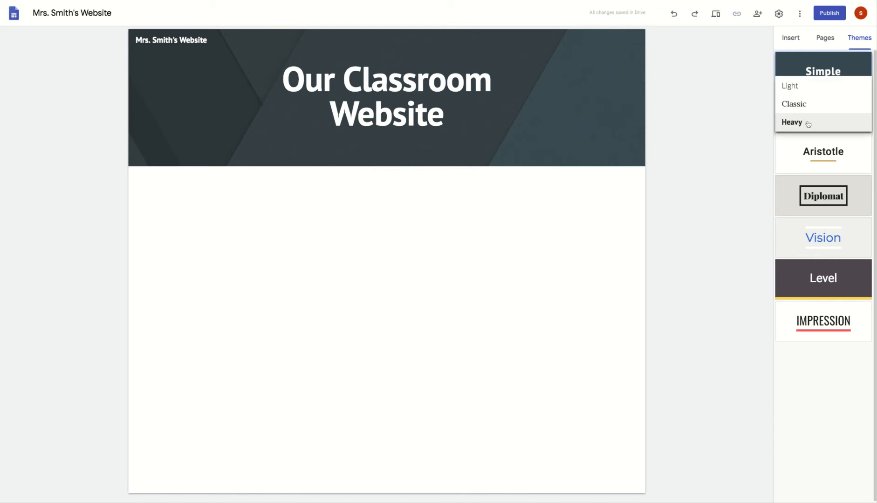
left_click(796, 69)
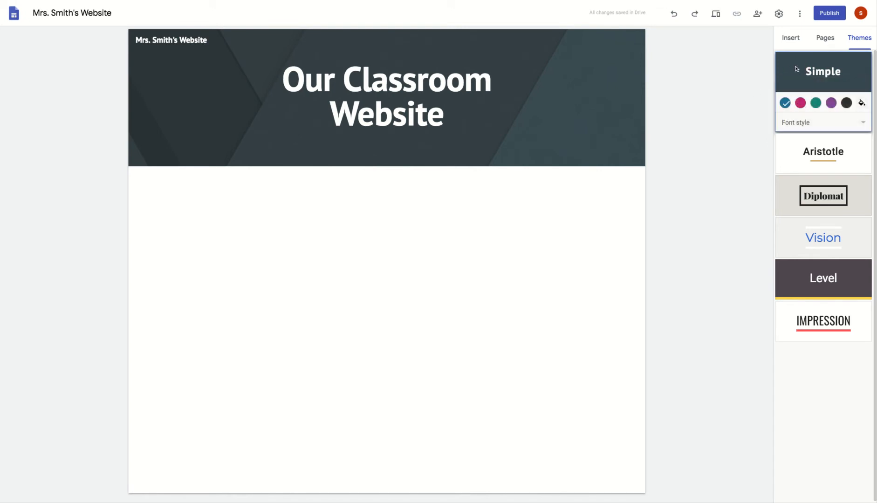
Try the pink, green and purple colours of the Simple theme
left_click(801, 103)
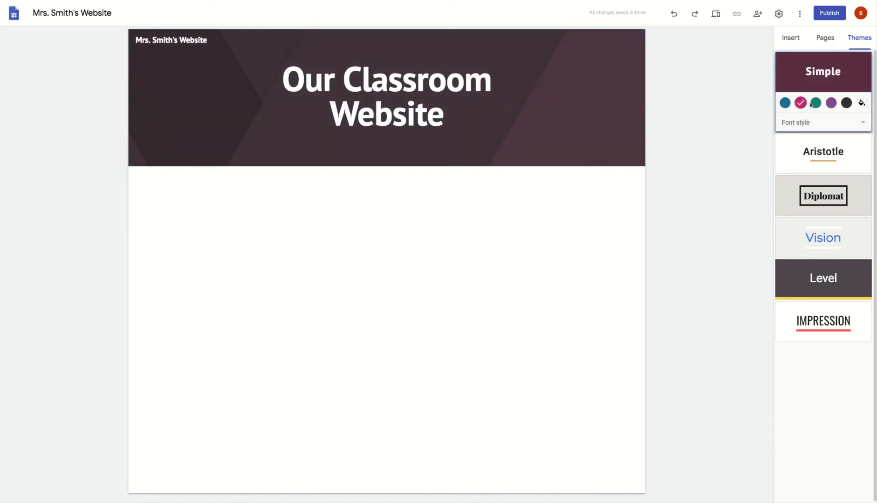
left_click(816, 104)
left_click(831, 103)
Try the Aristotle theme with its purple accent colour, and try the Diplomat theme
left_click(826, 159)
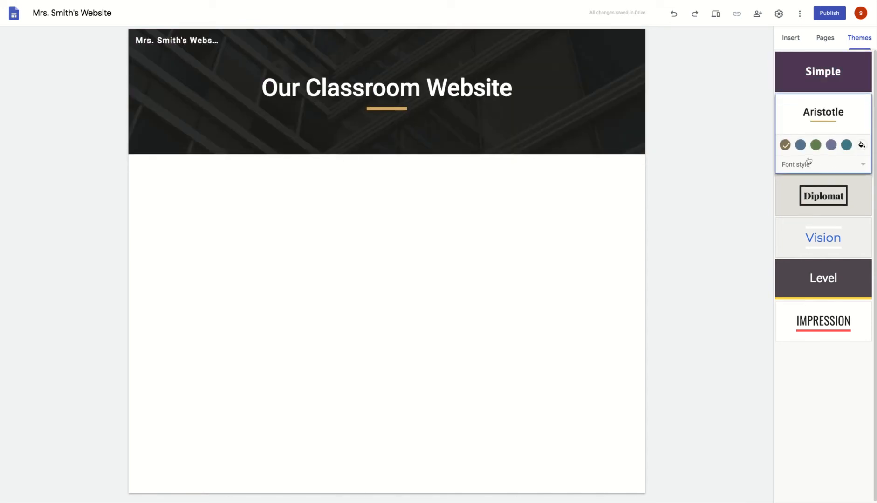
left_click(831, 144)
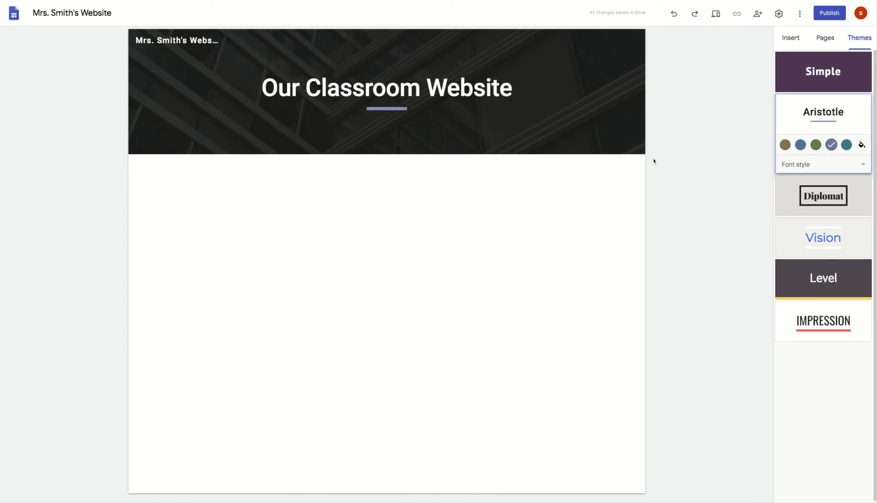
left_click(825, 196)
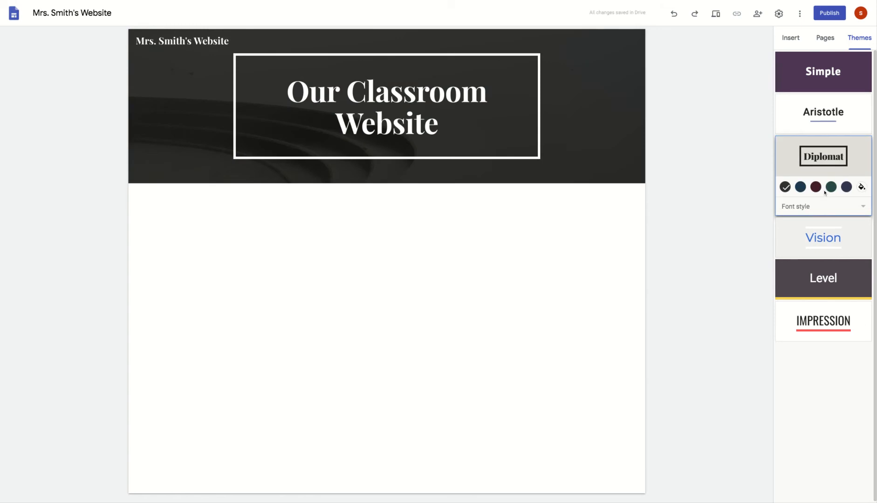
Try the Vision theme in grey and the Level theme in green
left_click(830, 238)
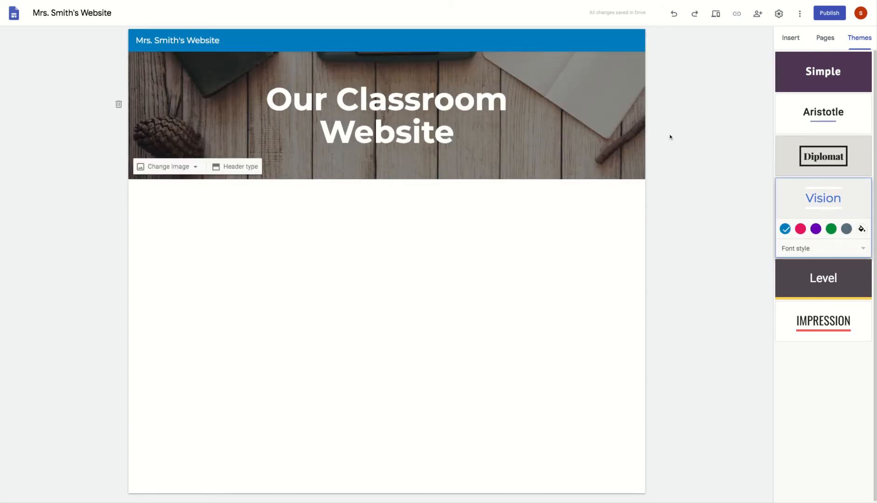
left_click(846, 229)
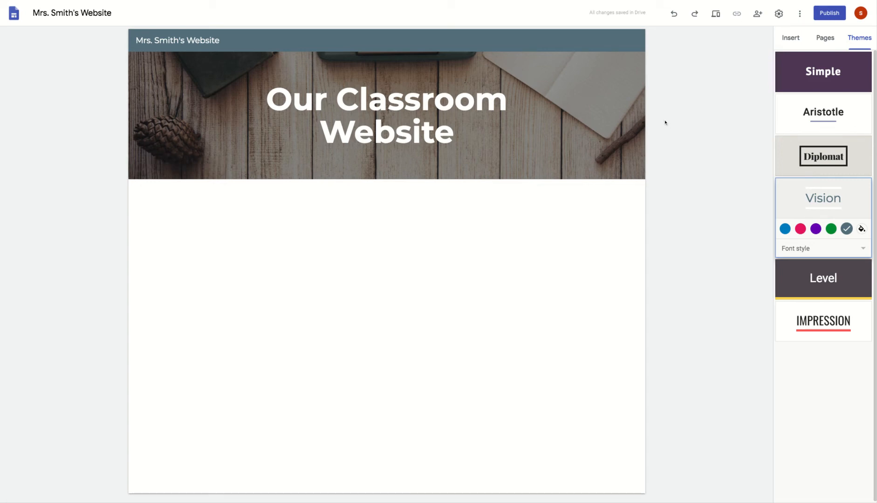
left_click(844, 282)
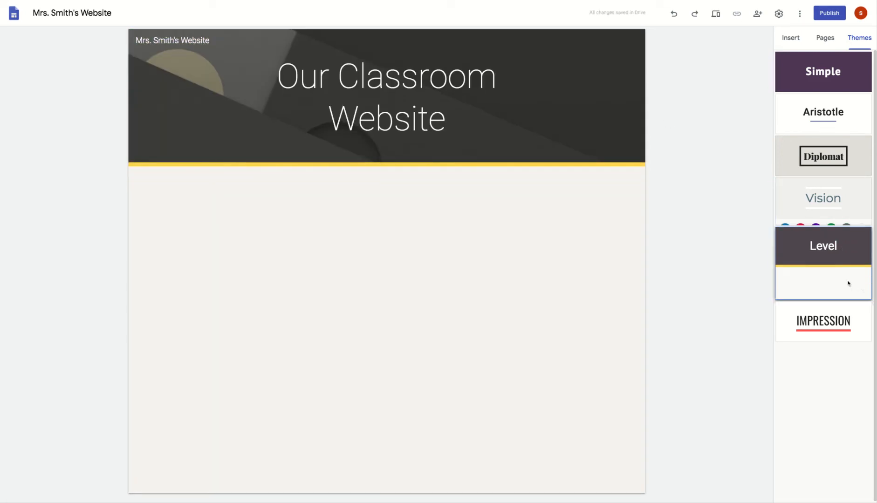
left_click(831, 271)
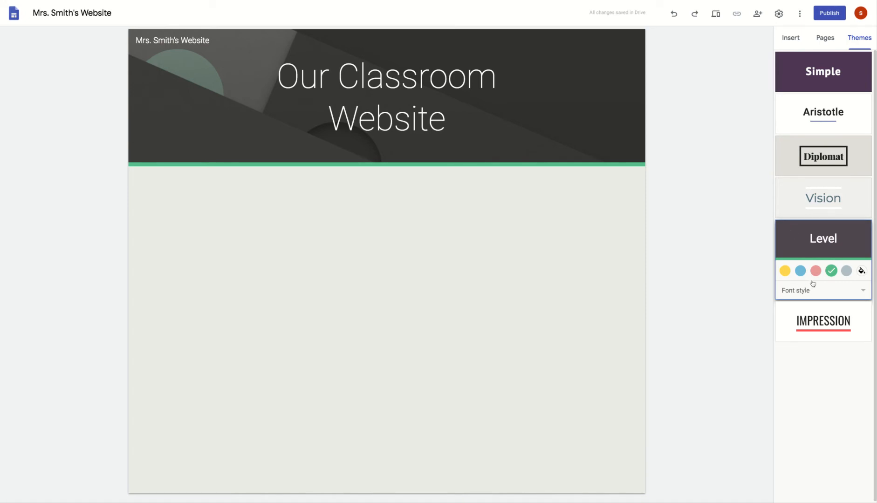
Apply the Impression theme to the site with its blue-grey accent colour
left_click(819, 326)
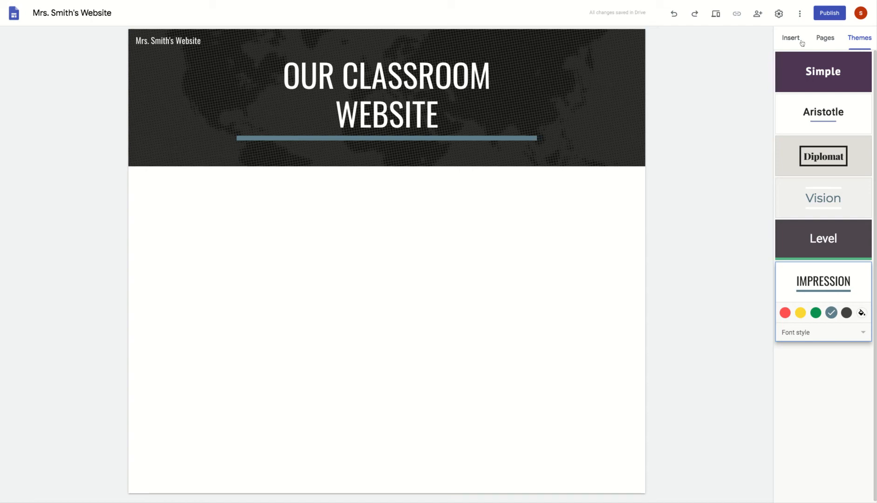
Add two new pages to the site, named "Students" and "Schedule"
left_click(823, 44)
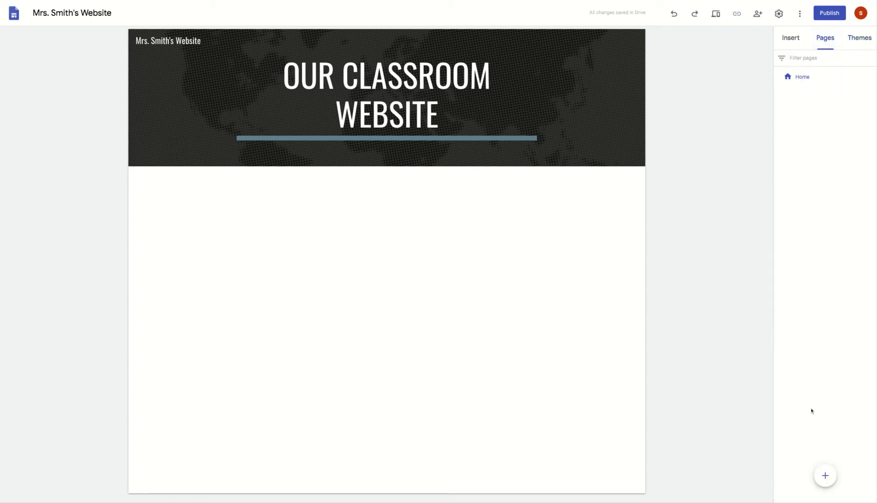
left_click(826, 480)
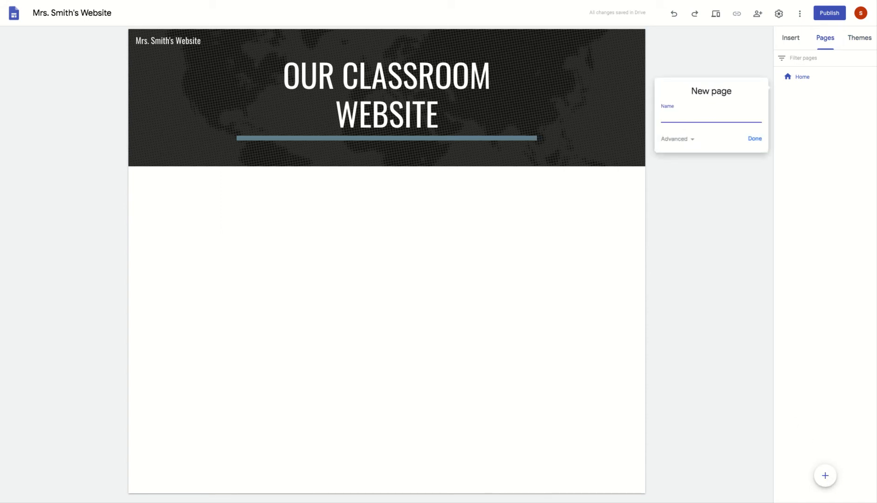
type("Students")
key("Return")
left_click(825, 476)
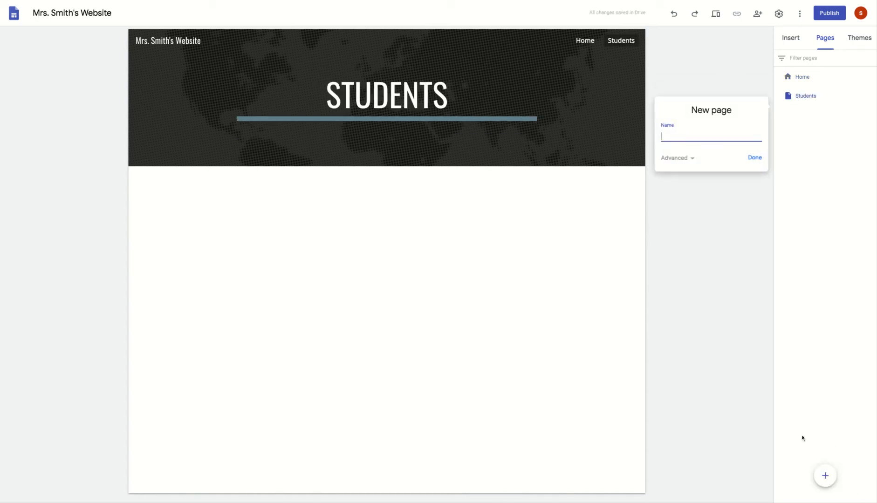
type("Schedule")
left_click(756, 159)
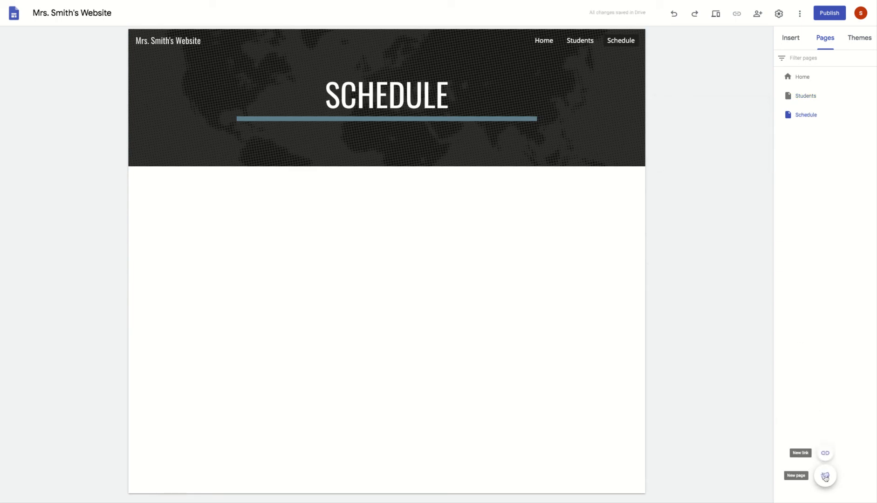
Add two more pages to the site, named "Parents" and "News"
left_click(825, 475)
type("Parents")
left_click(755, 178)
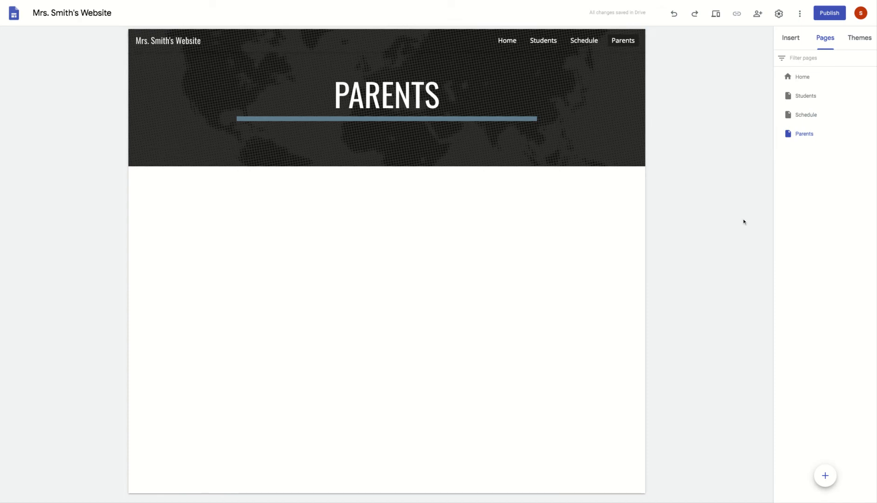
left_click(818, 454)
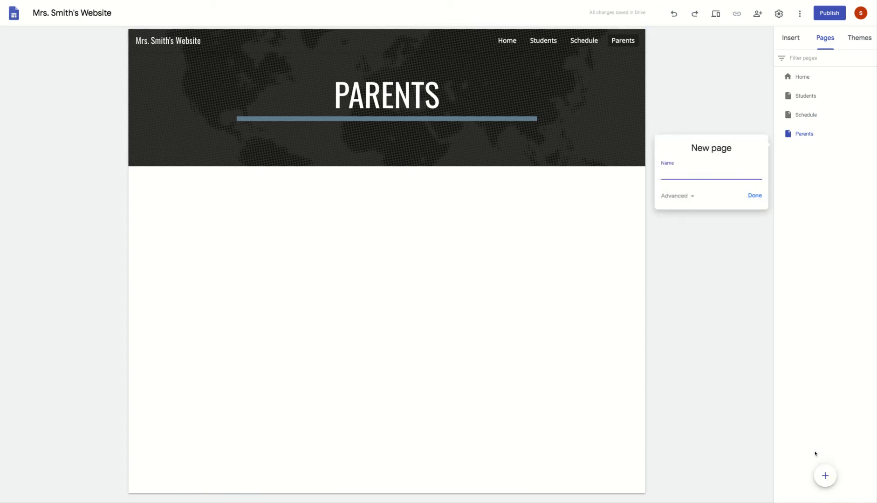
type("News")
left_click(759, 196)
Add a new page named "Teacher" to the site
mouse_move(824, 476)
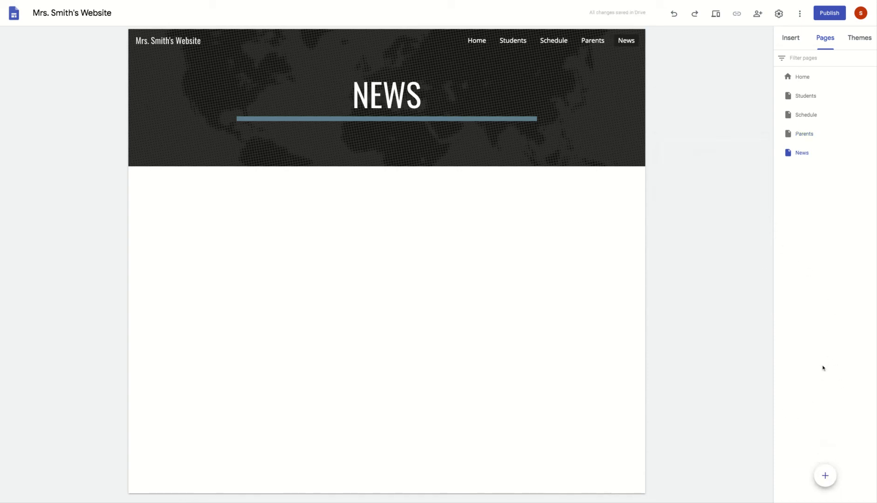
left_click(825, 476)
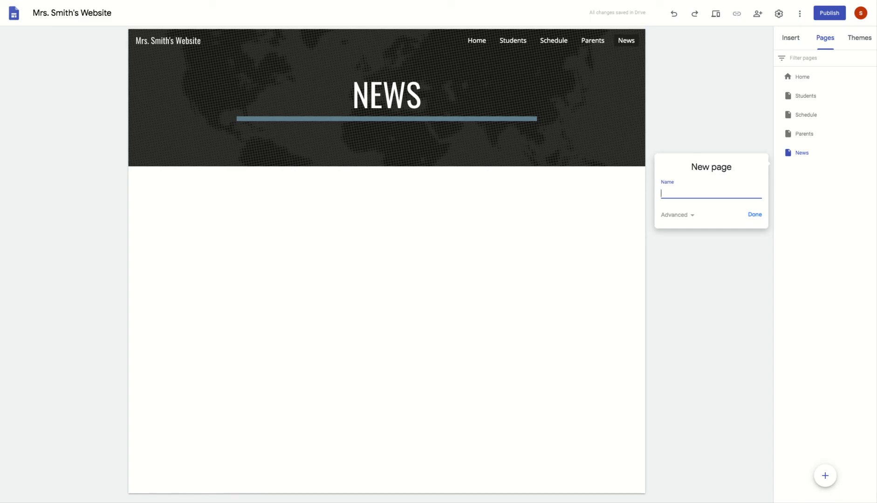
type("Teacher")
left_click(755, 216)
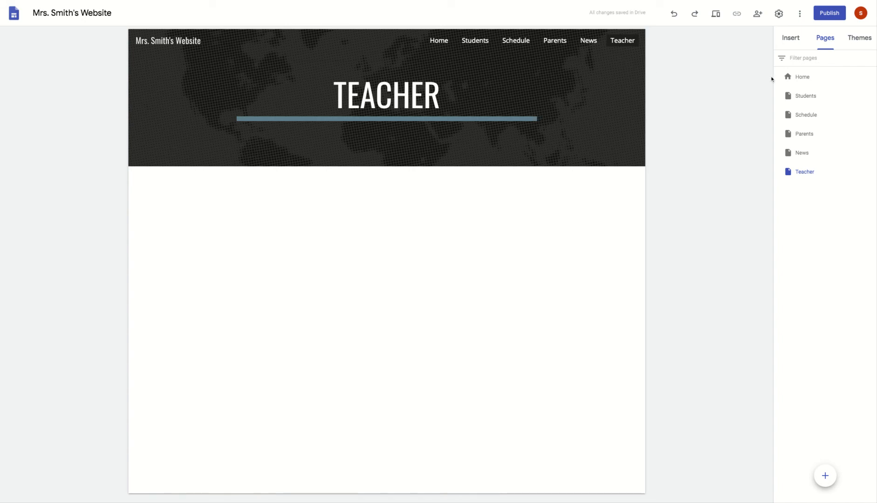
left_click(792, 39)
left_click(824, 39)
left_click(858, 38)
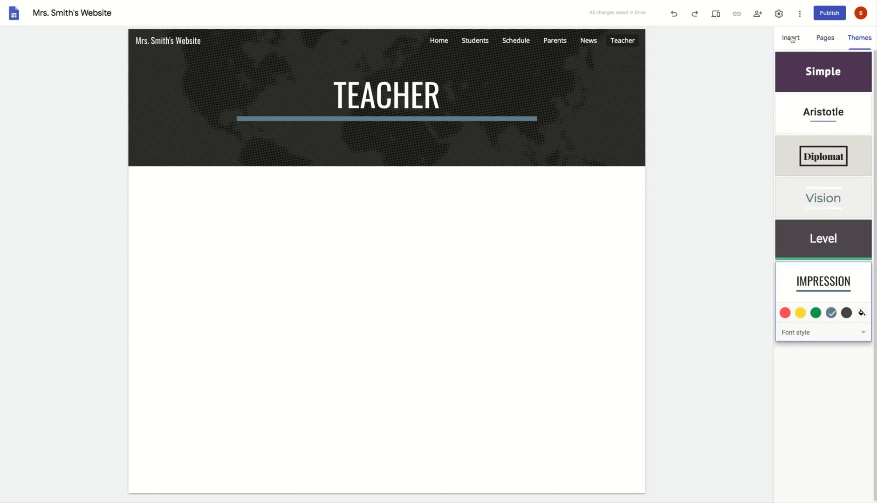
left_click(792, 39)
left_click(800, 15)
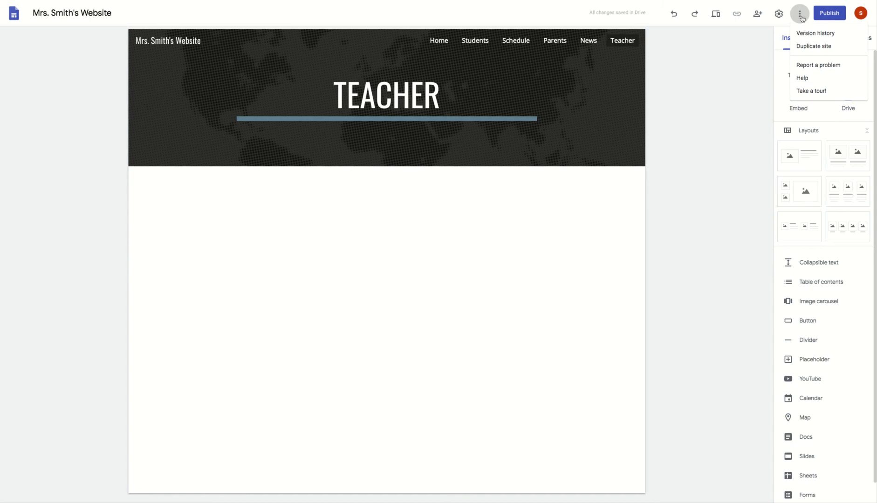
Set the site's navigation mode to Side, then expand and collapse the page menu in the header
left_click(777, 16)
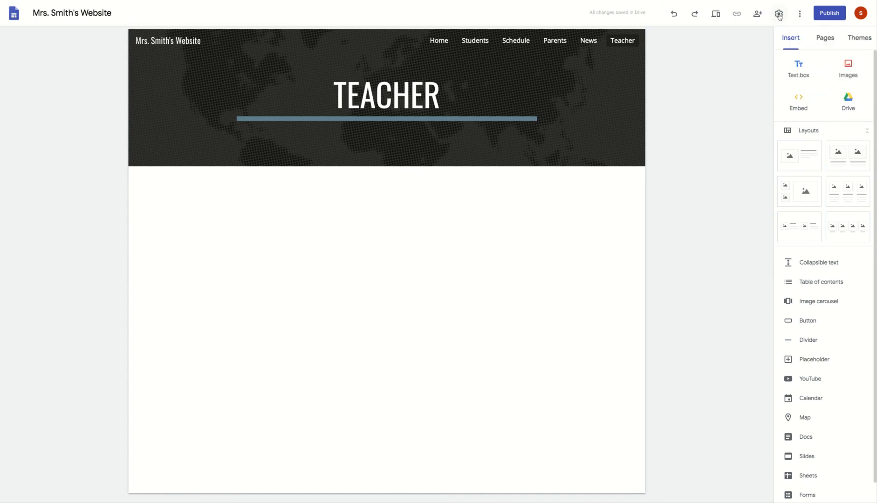
left_click(777, 15)
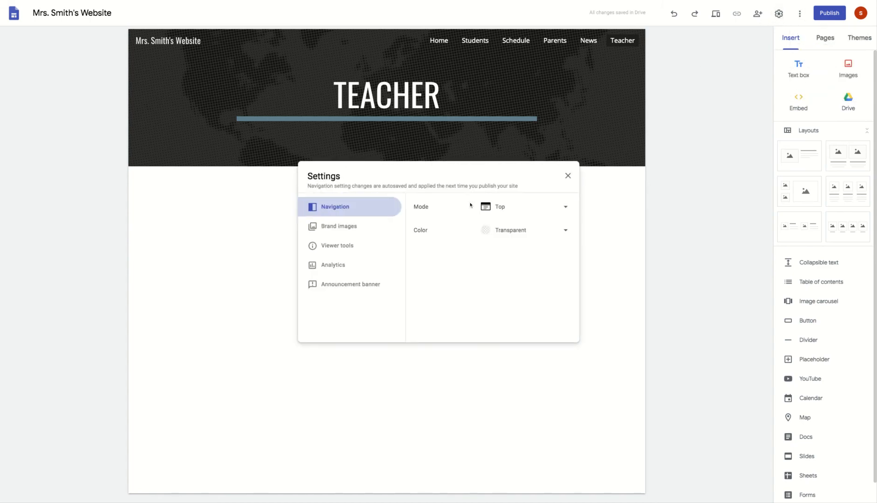
left_click(531, 210)
left_click(532, 221)
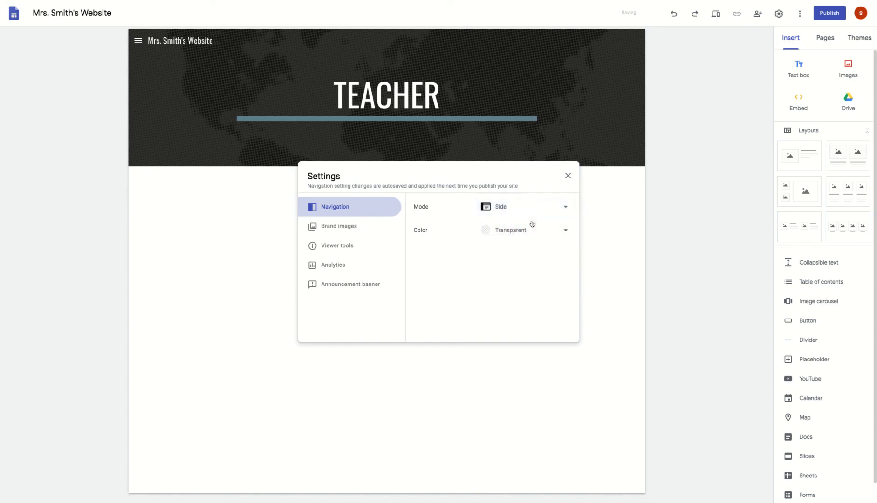
left_click(140, 39)
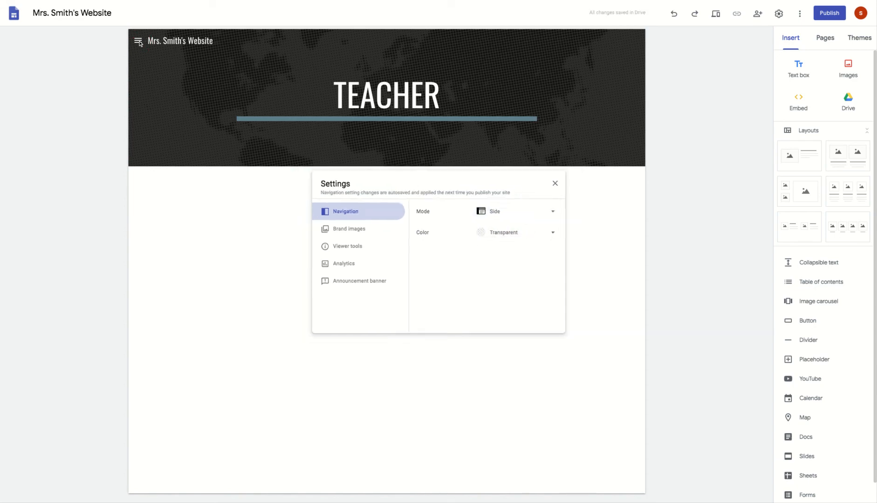
left_click(138, 41)
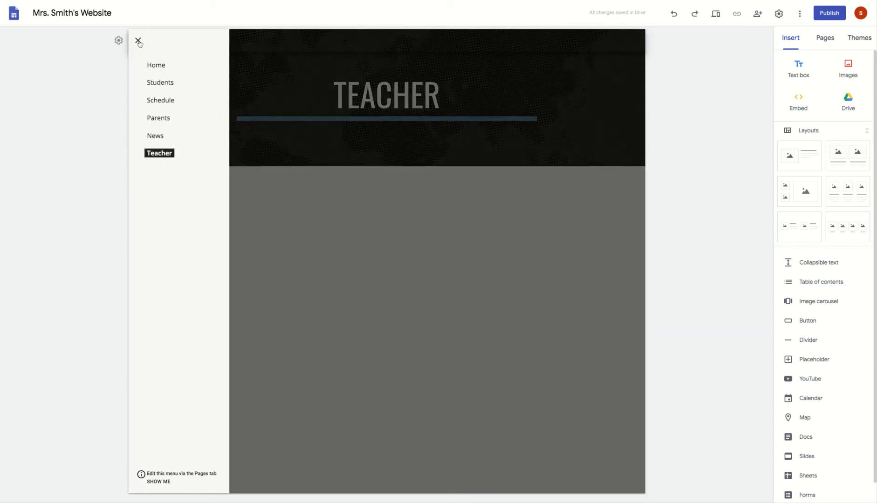
left_click(138, 40)
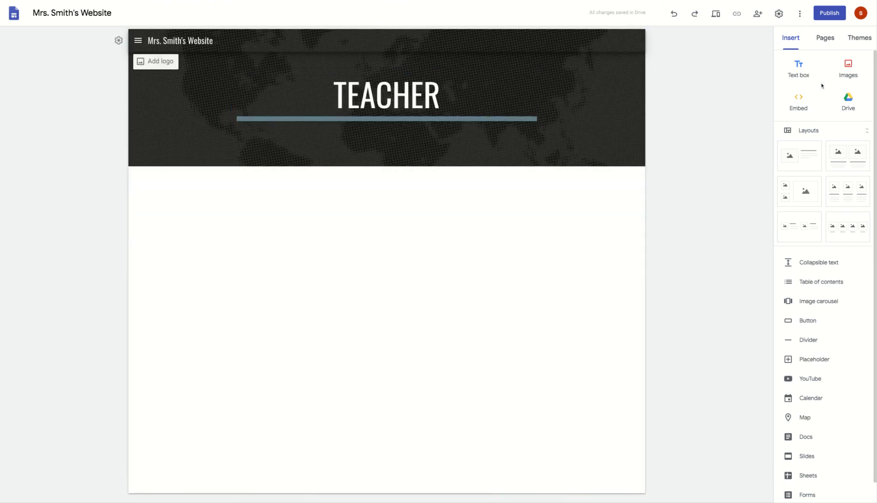
Set the site's navigation mode back to Top and close the settings
left_click(779, 13)
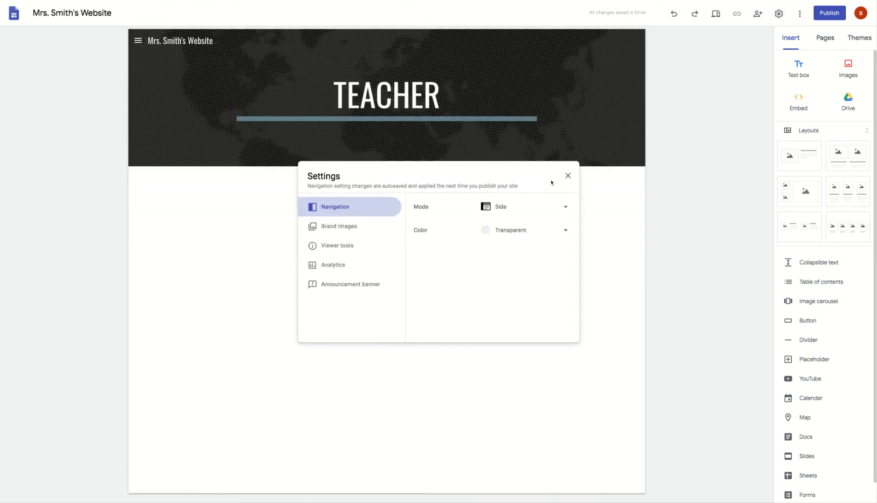
left_click(555, 212)
left_click(522, 189)
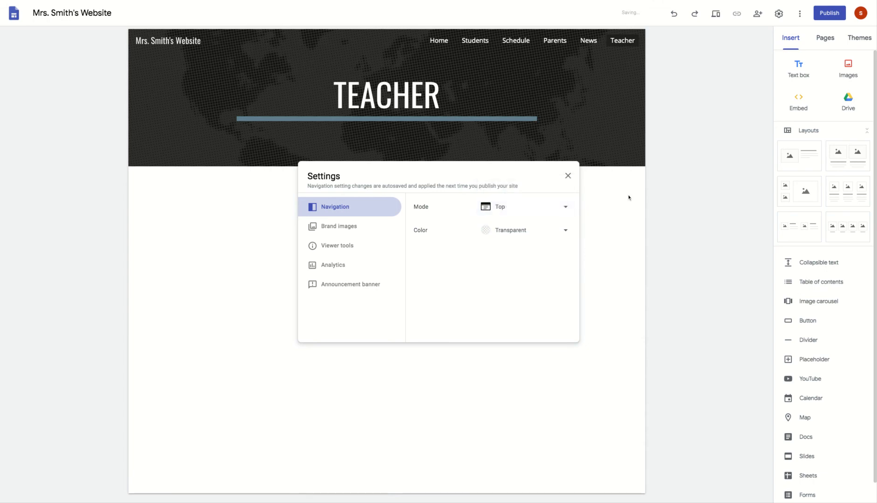
left_click(568, 175)
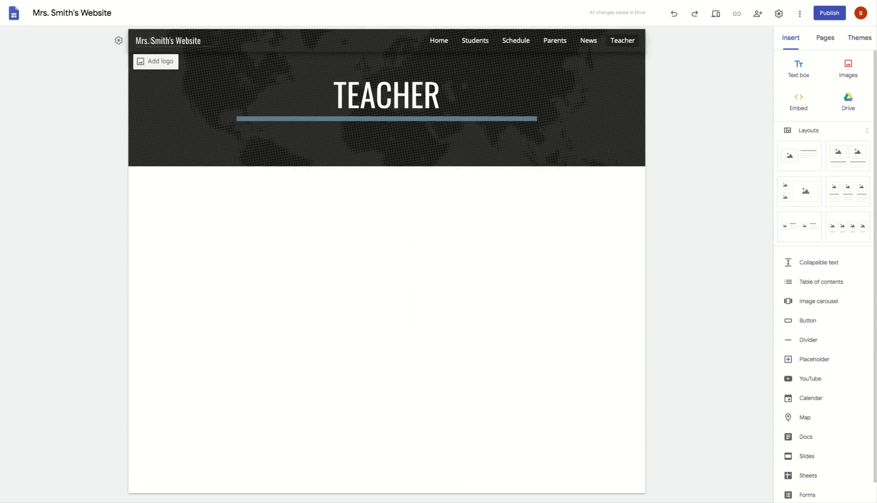
Upload the teacher's cartoon image as the site's logo and as its favicon in the brand images settings
left_click(157, 62)
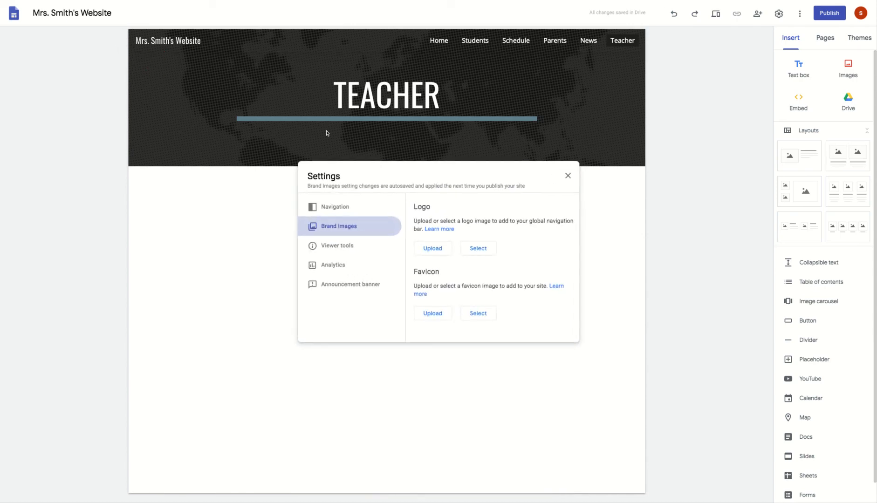
left_click(431, 250)
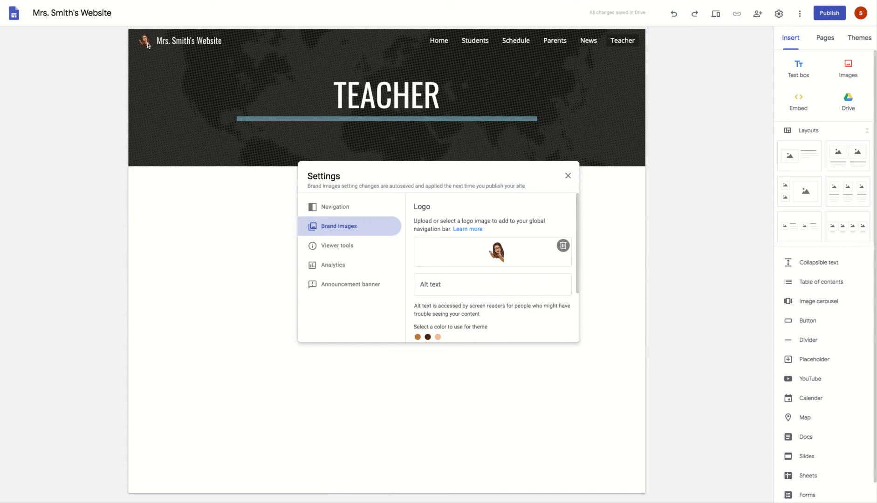
scroll(456, 249, "down", 3)
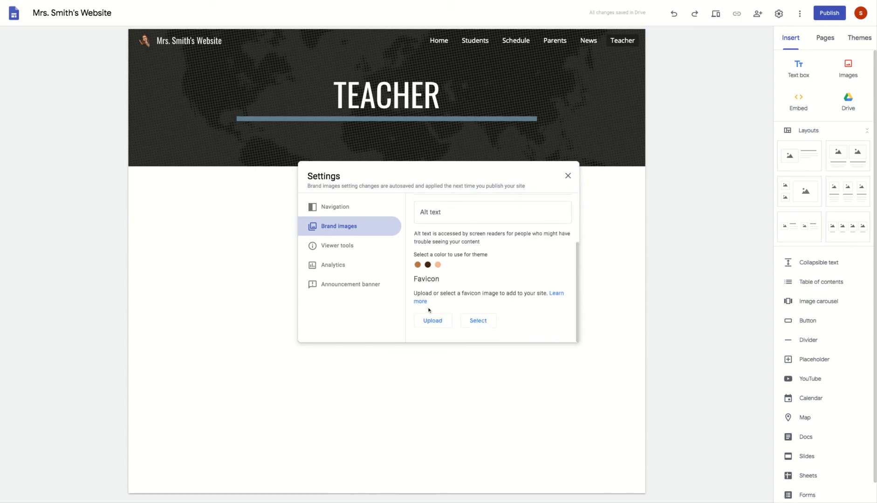
left_click(433, 322)
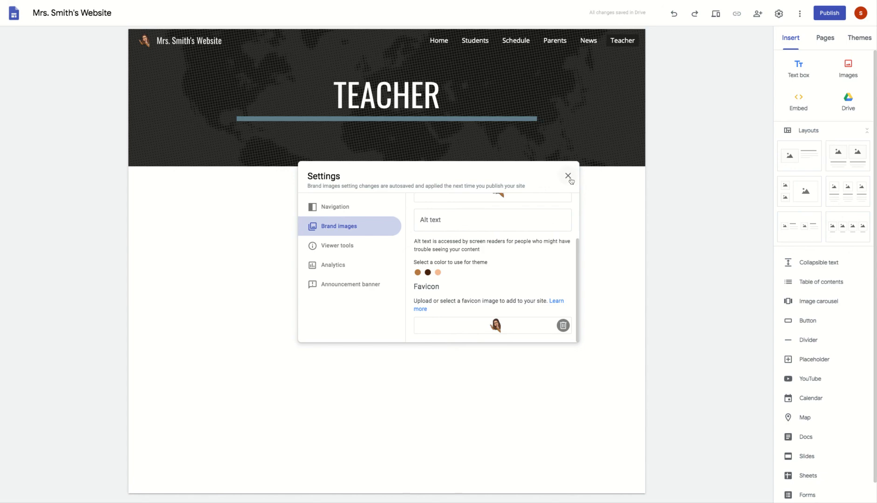
left_click(568, 176)
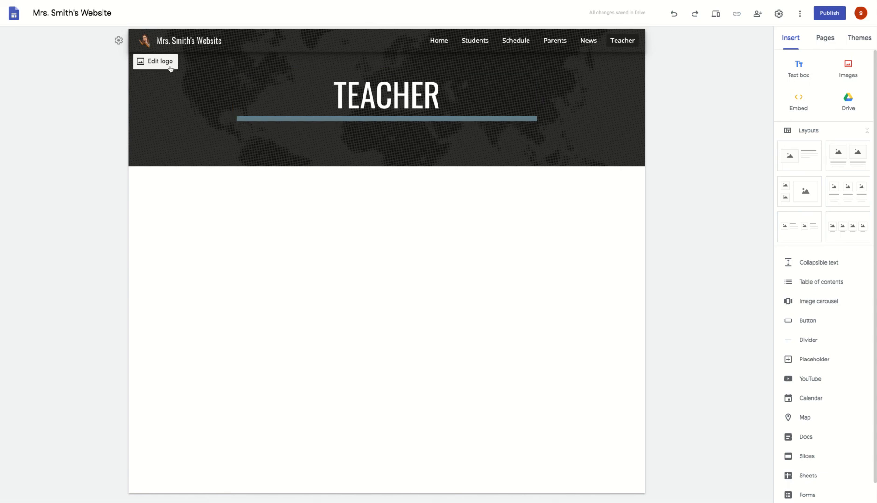
Reorder the site's pages so that News comes directly before Parents
left_click(832, 43)
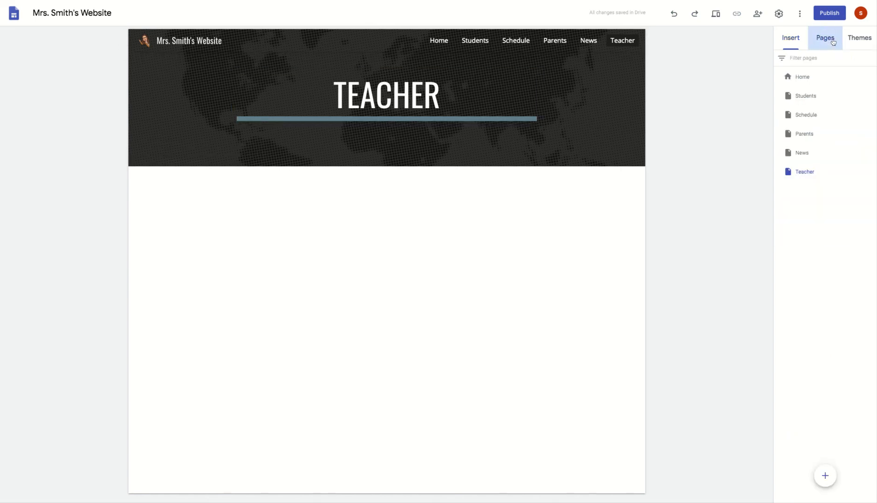
left_click(864, 45)
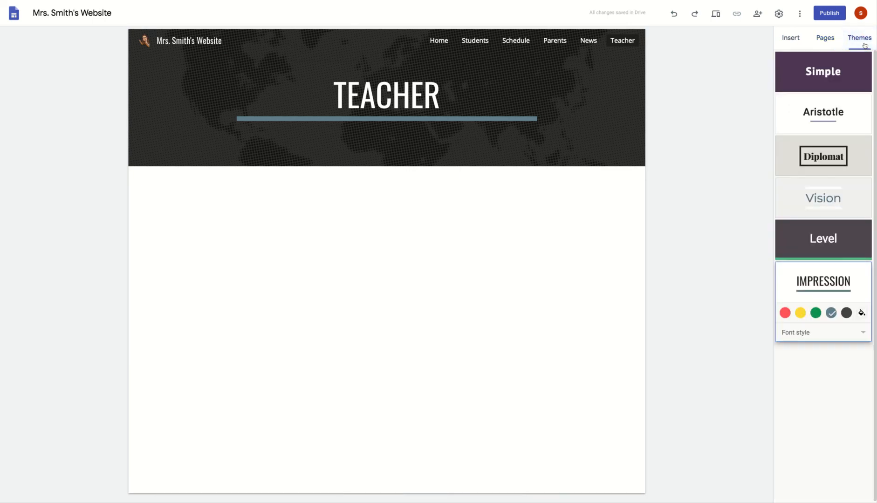
left_click(825, 39)
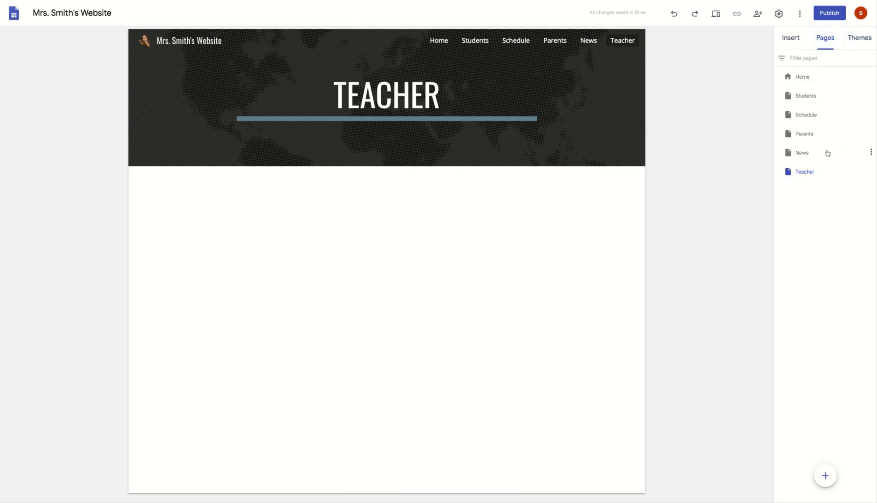
left_click_drag(809, 152, 810, 136)
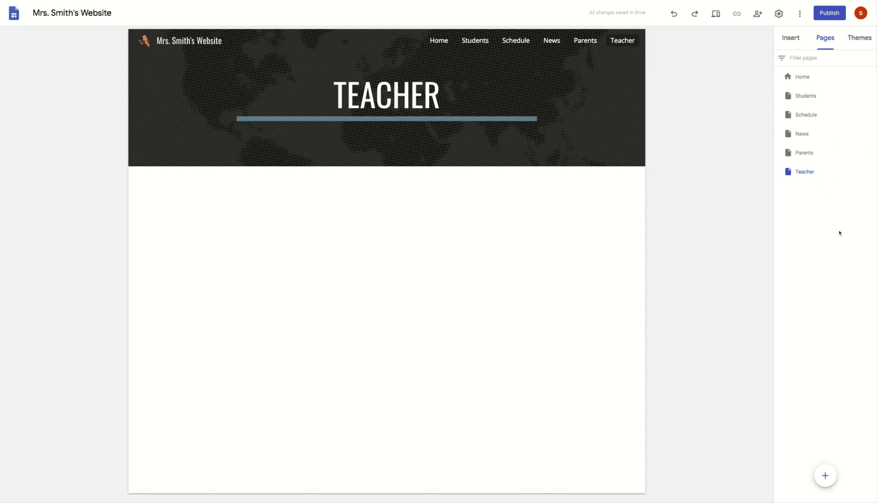